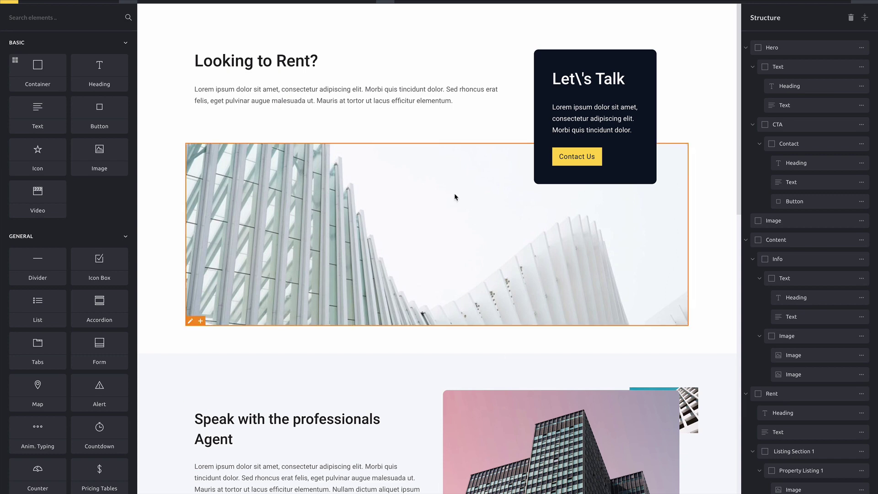
scroll(444, 198, "down", 1)
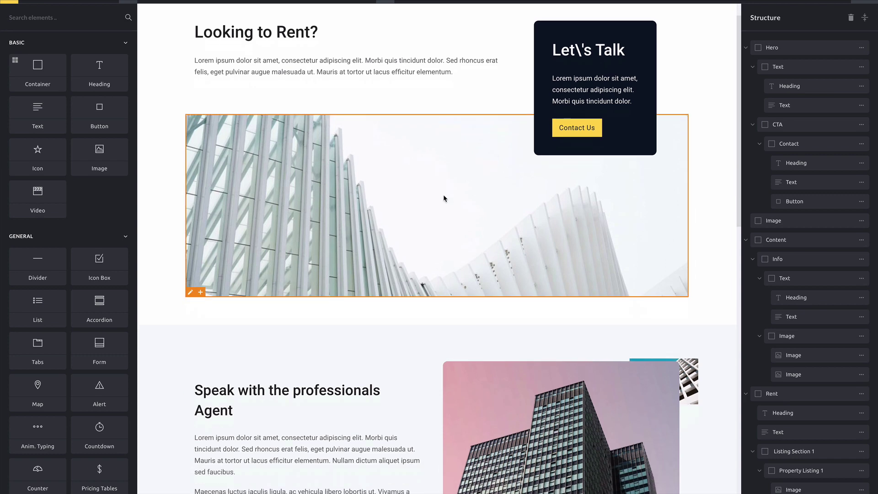
scroll(443, 195, "down", 4)
scroll(444, 194, "down", 3)
scroll(444, 194, "down", 3)
scroll(444, 194, "down", 3)
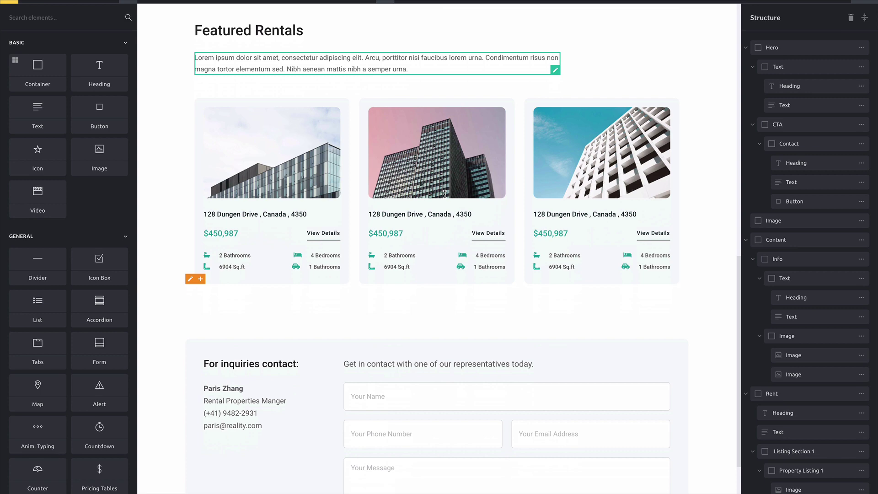
scroll(444, 193, "down", 1)
scroll(444, 193, "up", 4)
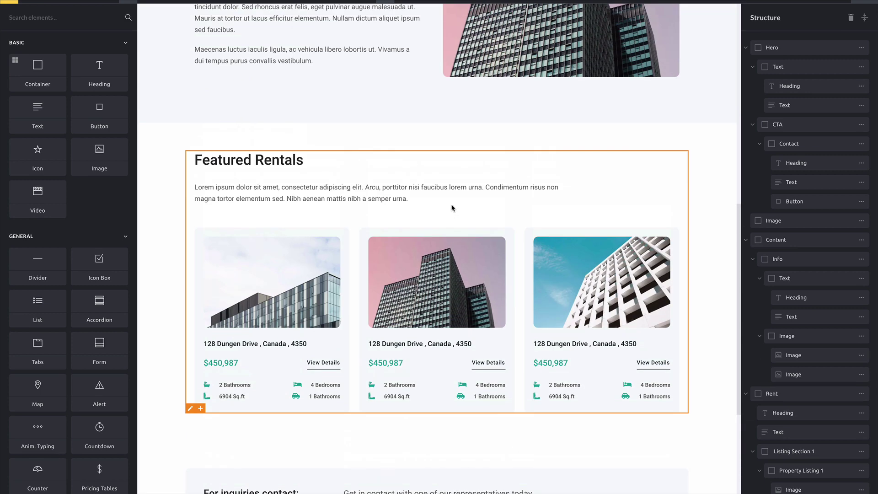
scroll(450, 206, "down", 5)
scroll(451, 204, "down", 1)
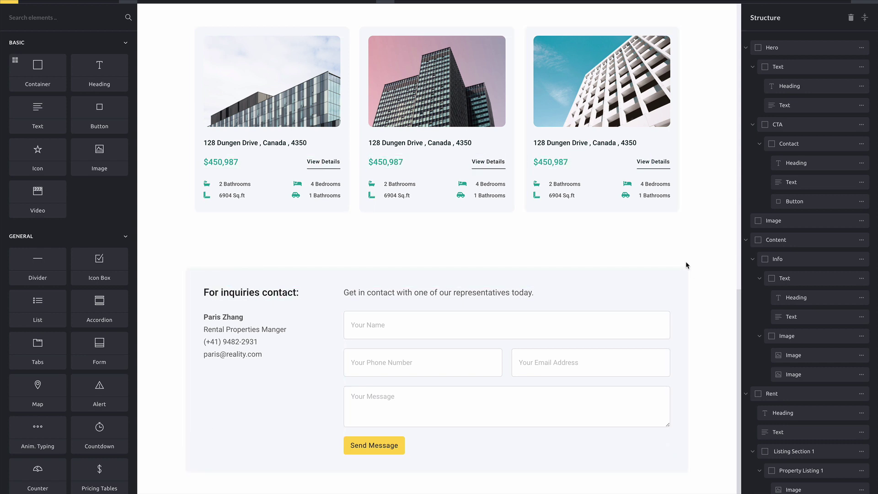
scroll(682, 262, "up", 1)
scroll(683, 262, "up", 3)
scroll(683, 261, "up", 3)
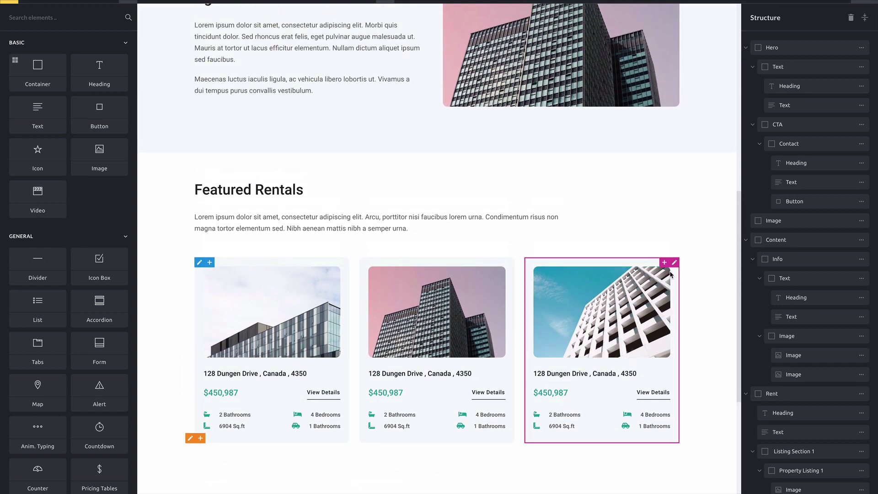
scroll(599, 309, "up", 1)
scroll(598, 313, "up", 8)
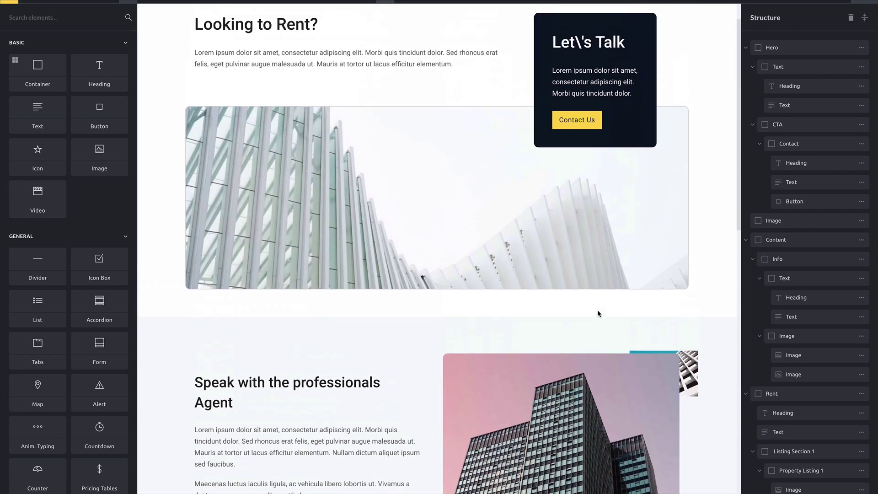
scroll(595, 286, "down", 4)
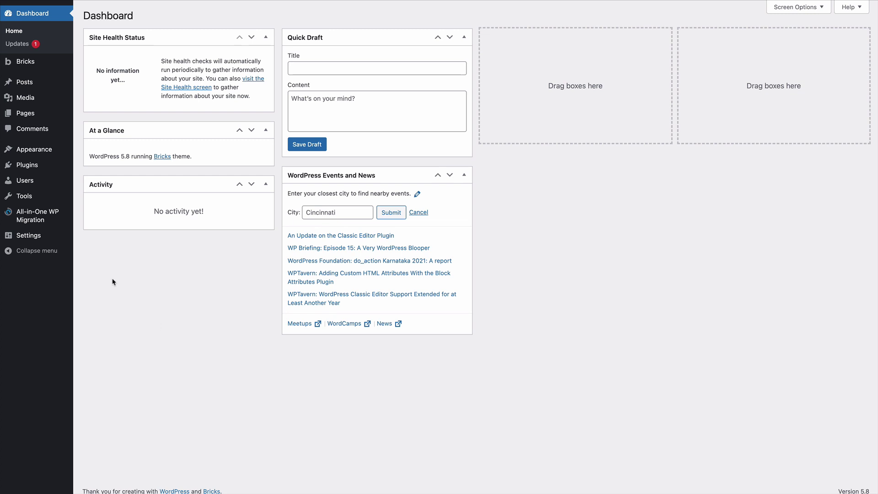
mouse_move(26, 165)
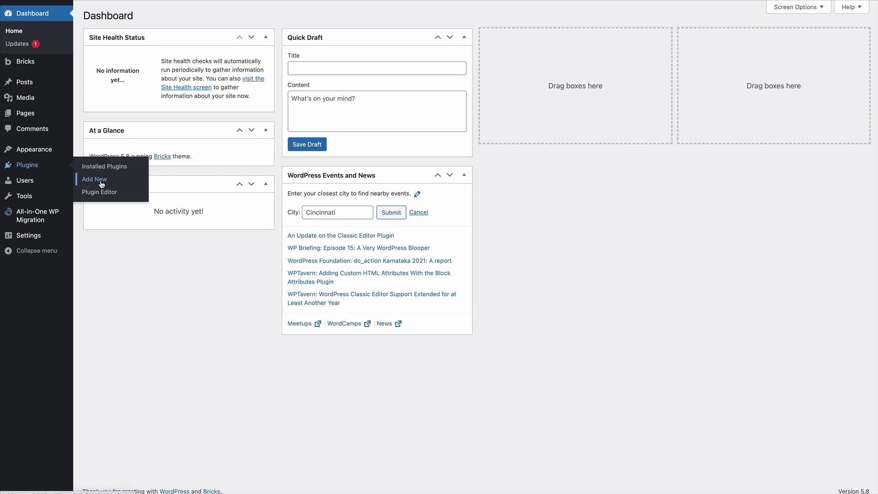
Step: Choose sandbox-v12.1.1.zip from the Desktop as a new plugin upload
left_click(94, 179)
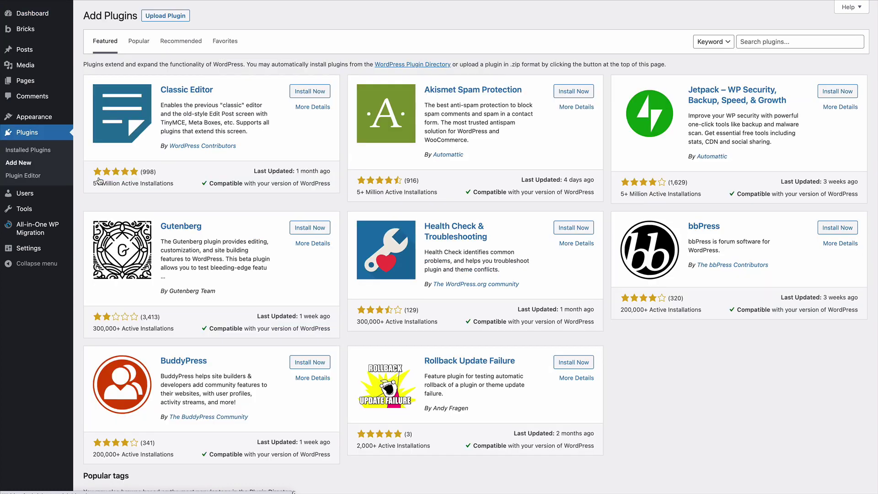
left_click(165, 15)
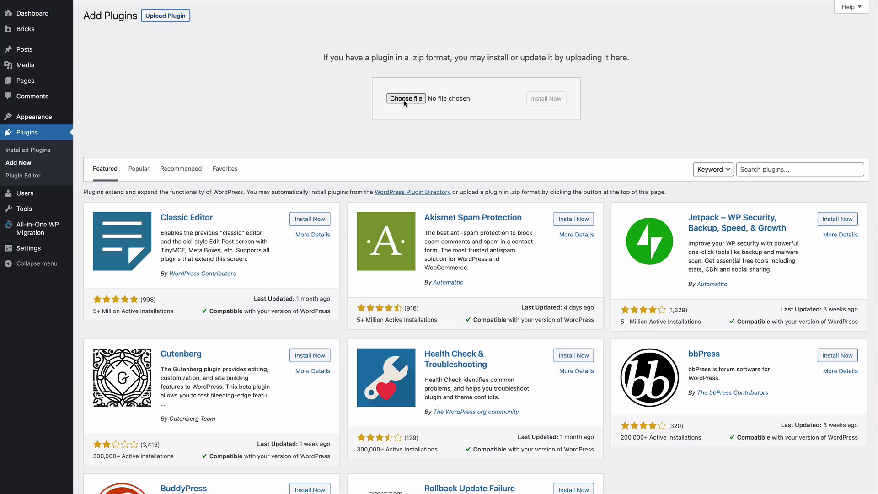
left_click(406, 98)
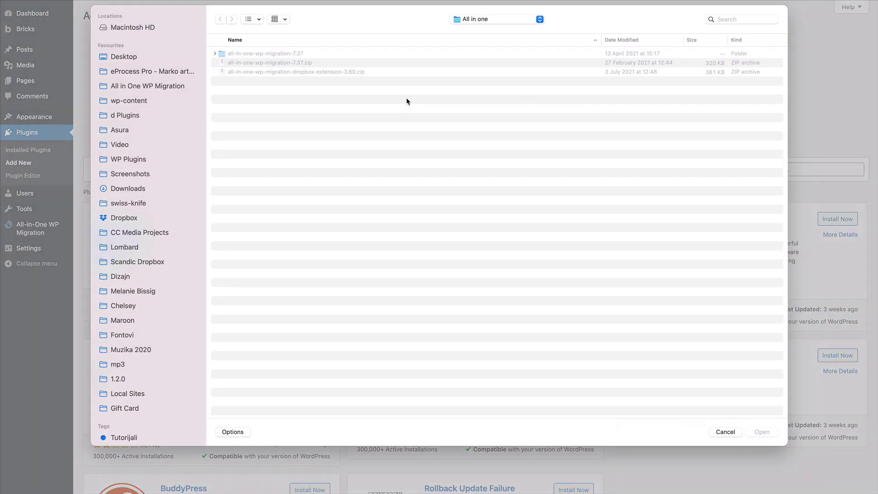
left_click(125, 57)
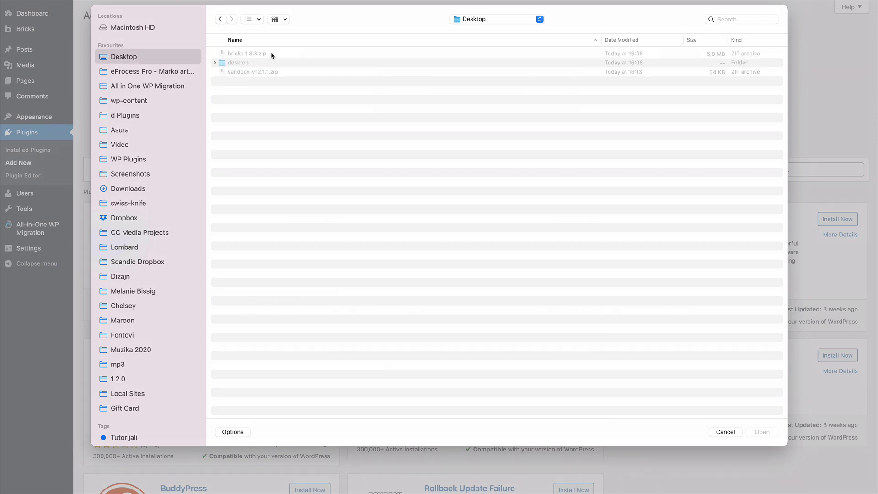
left_click(253, 72)
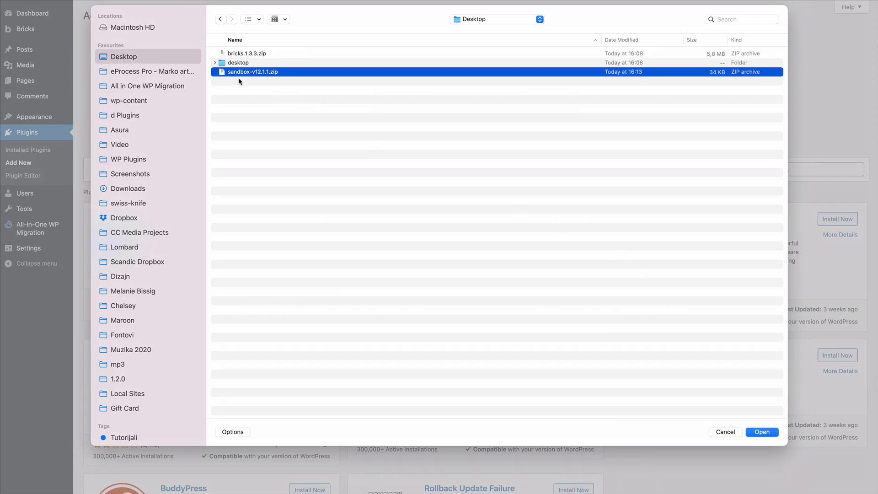
left_click(762, 432)
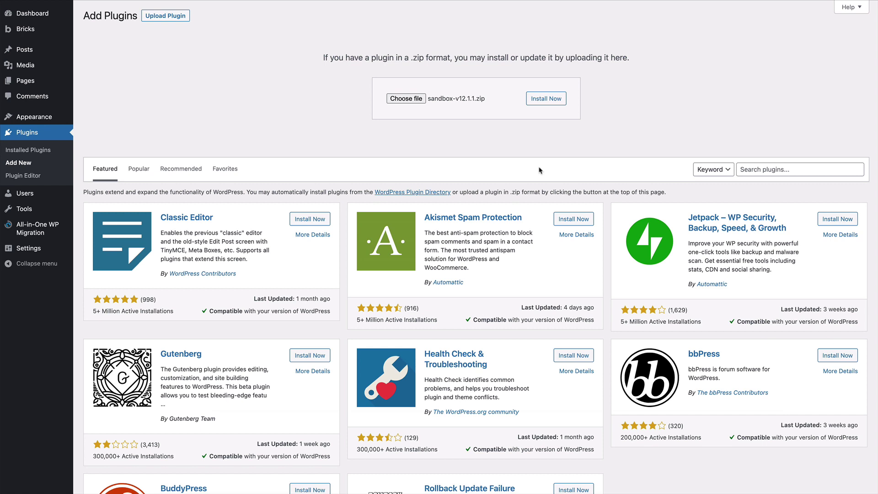
Step: Install and activate dPlugins Sandbox 12.1.1, then go to the Aether area
left_click(544, 99)
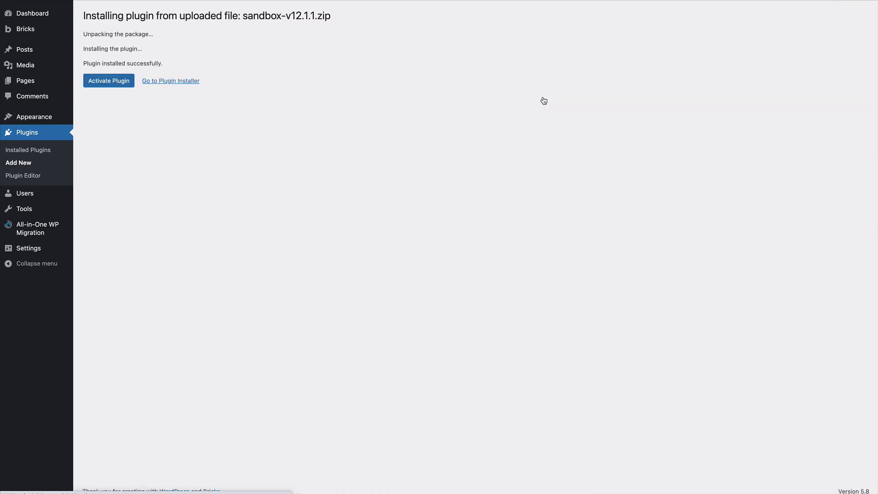
left_click(110, 81)
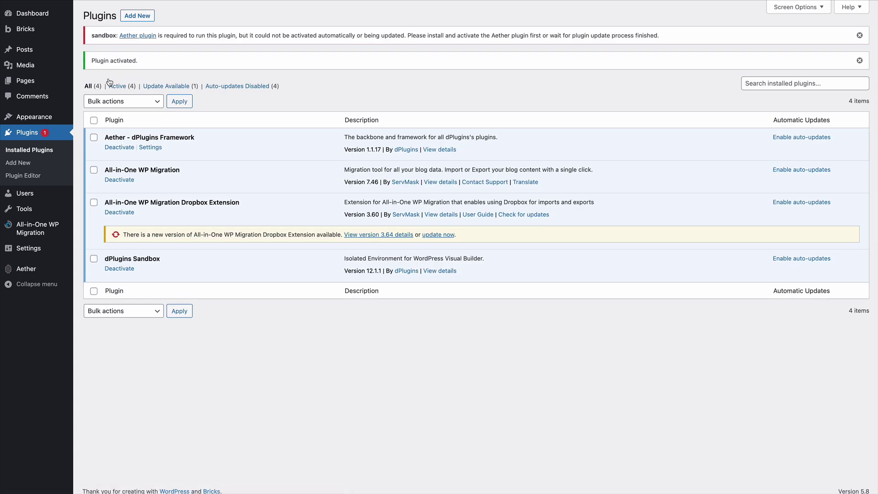
left_click(25, 268)
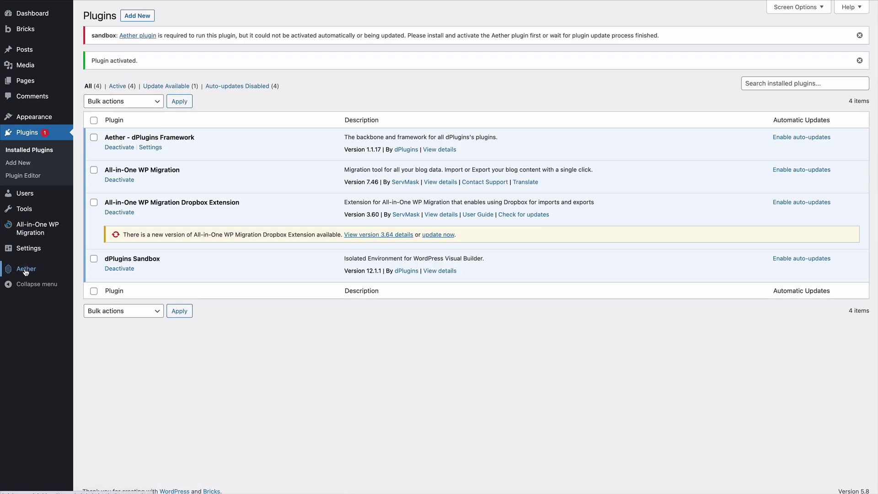
Step: Paste the sandbox license key into the License tab and save it
left_click(18, 254)
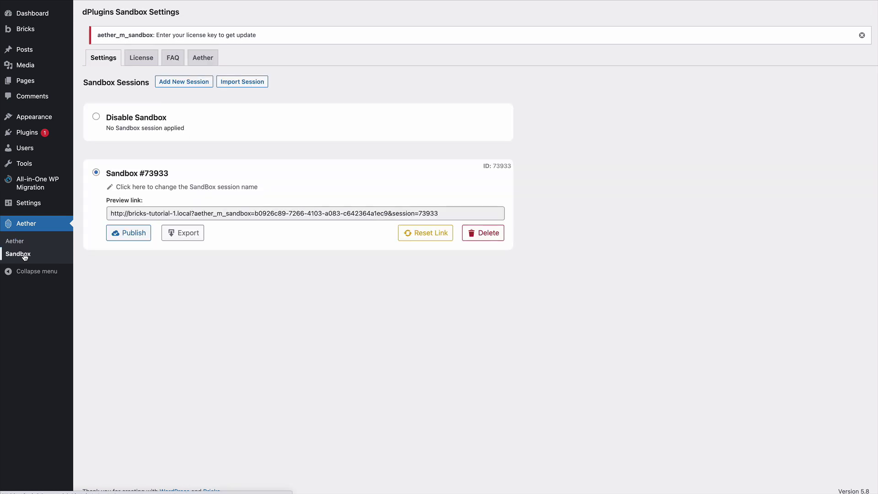
left_click(142, 56)
left_click(206, 83)
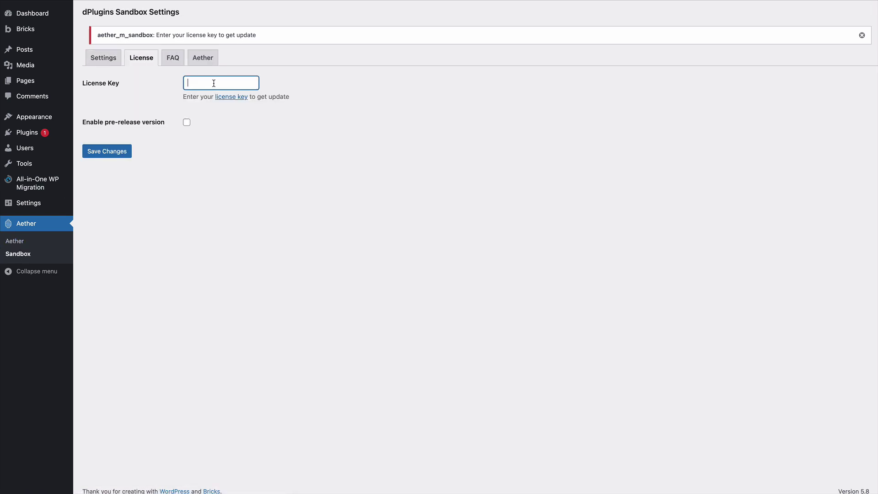
key("ctrl+v")
left_click(107, 151)
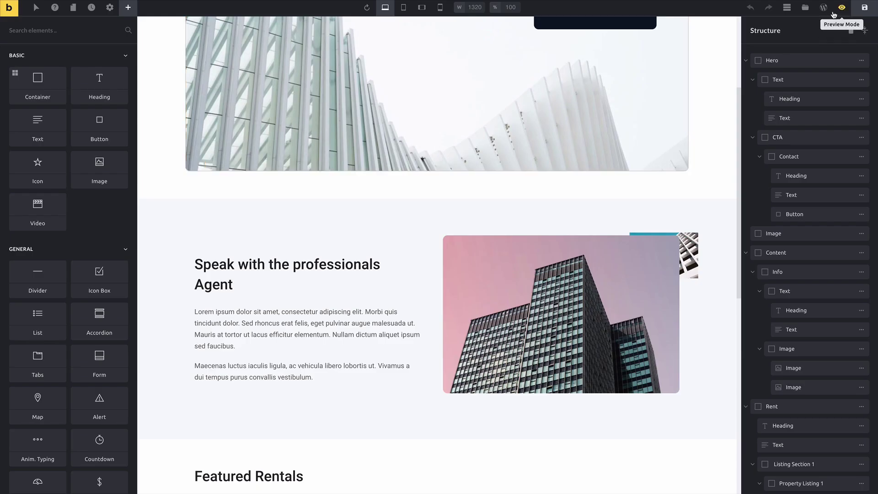
Step: In a new admin tab, add sandbox session #90161 and make it active
right_click(823, 7)
left_click(851, 11)
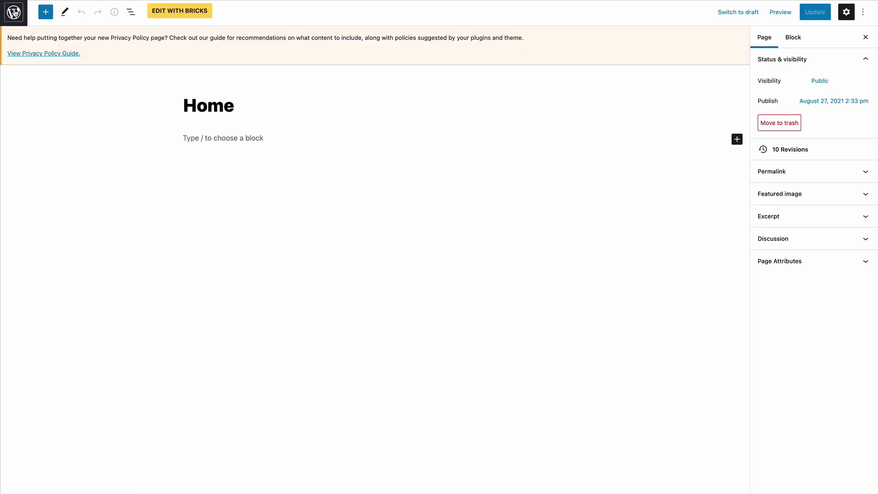
left_click(14, 12)
mouse_move(26, 269)
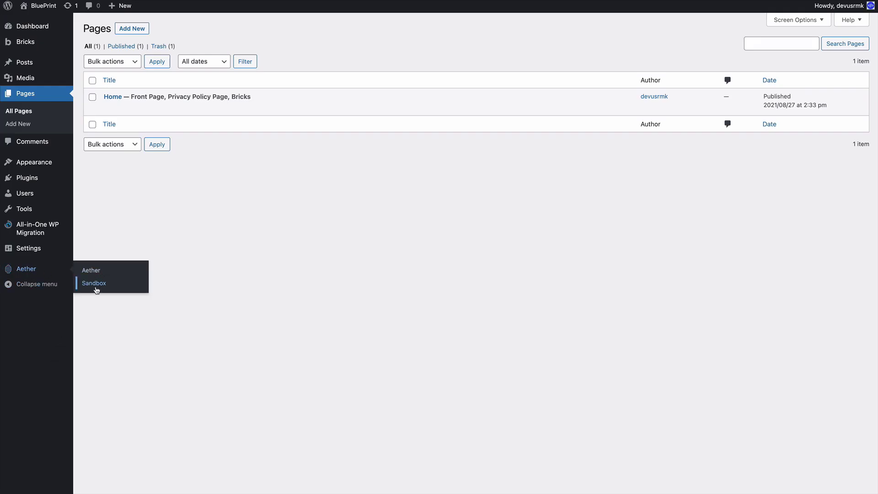
left_click(95, 283)
left_click(184, 74)
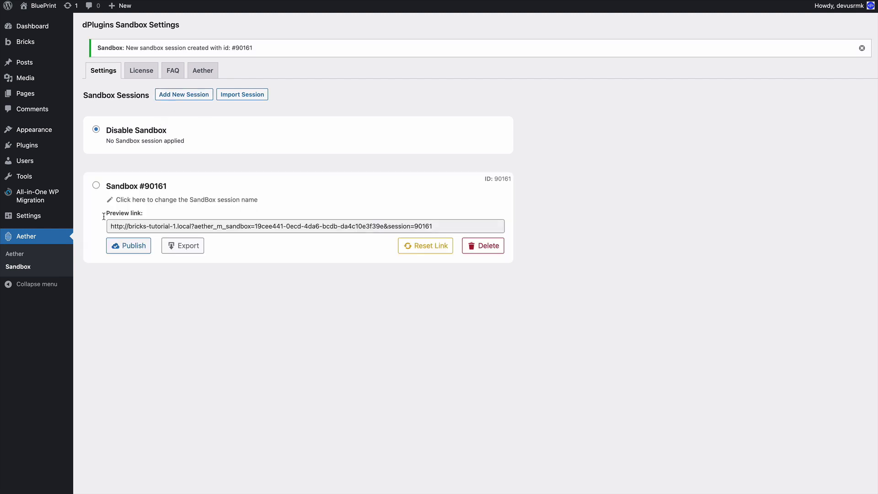
left_click(96, 186)
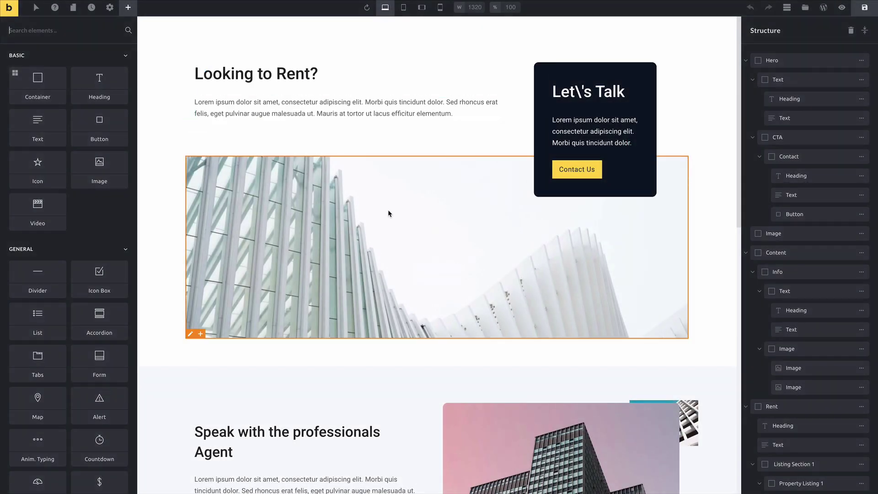
scroll(387, 209, "down", 3)
scroll(416, 205, "down", 3)
Step: Replace the pink building photo beside the professionals text with a white-building picture
left_click(524, 223)
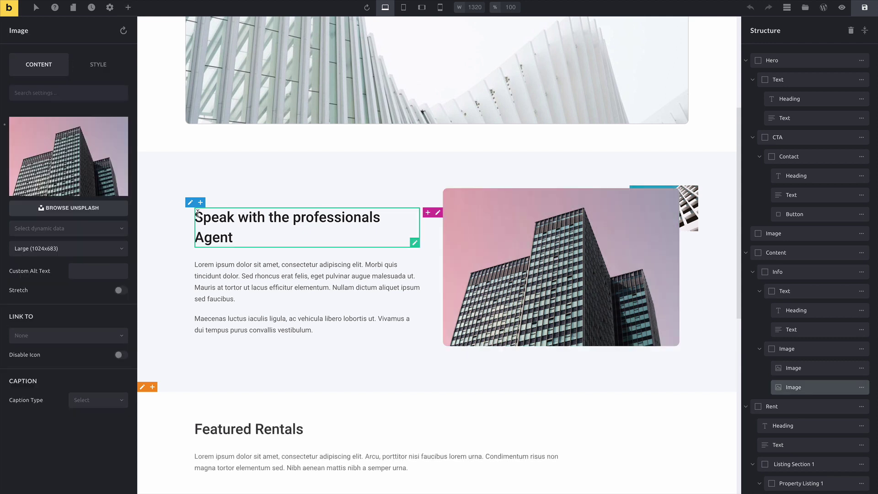
left_click(69, 157)
left_click(194, 120)
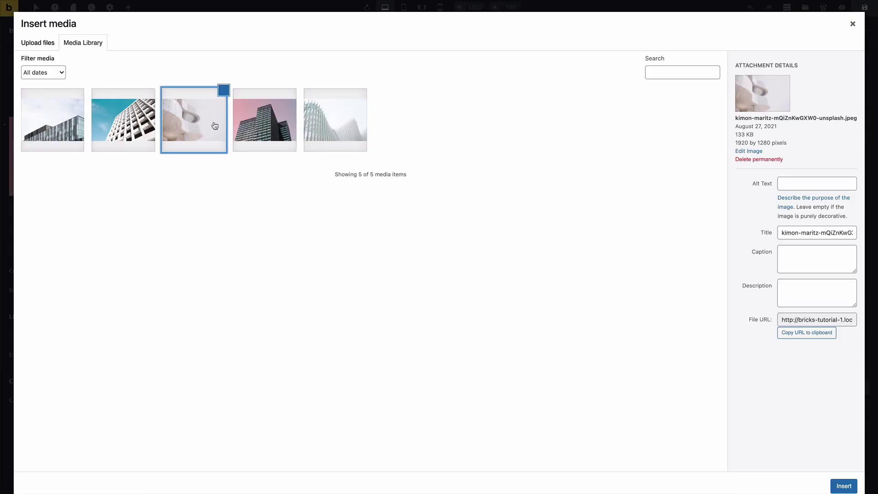
left_click(844, 486)
scroll(565, 277, "down", 3)
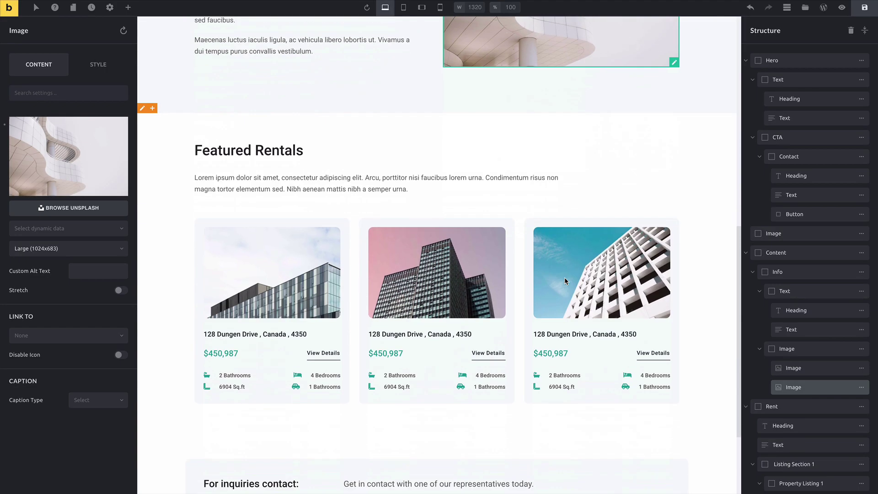
Step: Swap the second and first rental card photos for white wave and curved buildings
left_click(602, 273)
left_click(69, 156)
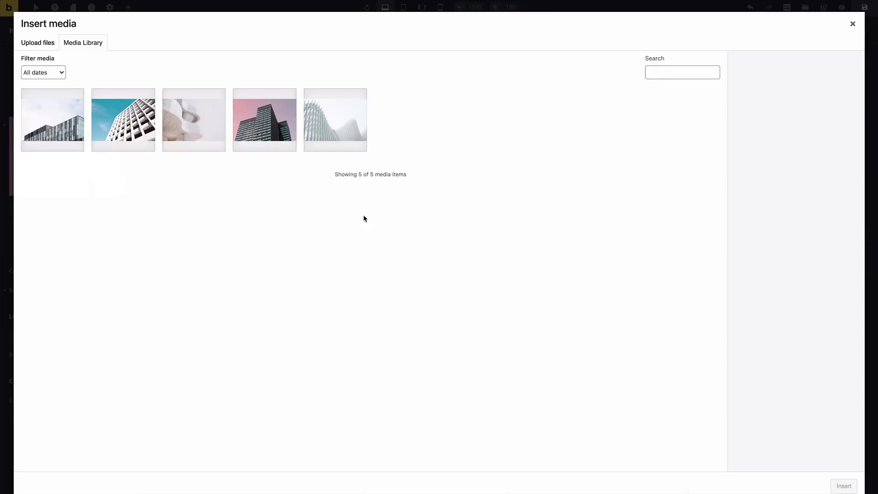
left_click(335, 120)
left_click(844, 486)
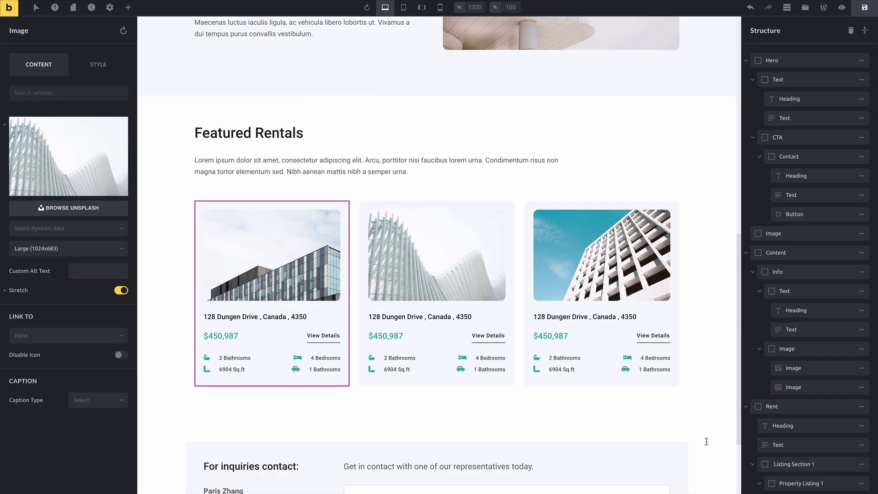
left_click(269, 259)
left_click(92, 185)
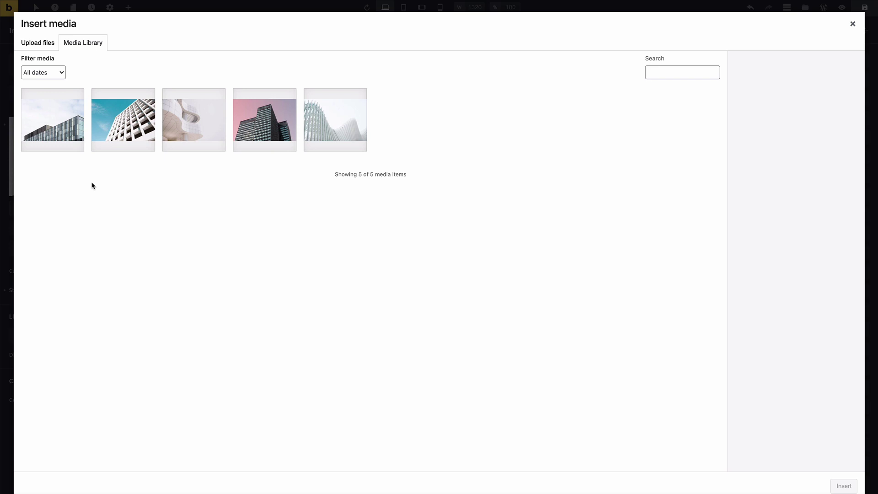
left_click(201, 128)
left_click(841, 484)
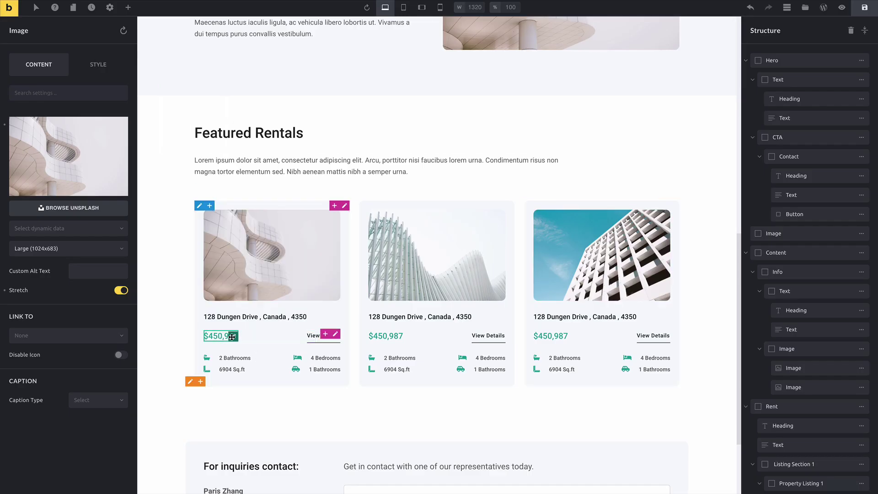
Step: Set the first card's $450,987 price typography colour to red (#c70000)
left_click(232, 337)
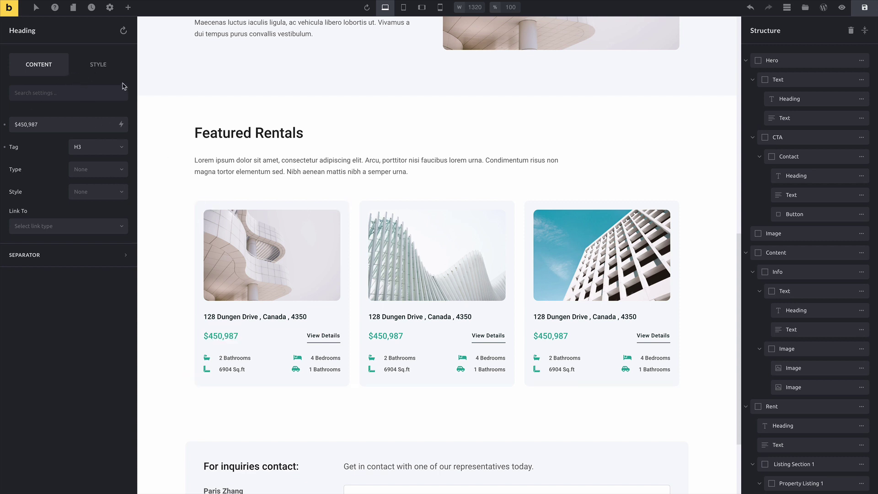
left_click(98, 65)
left_click(69, 145)
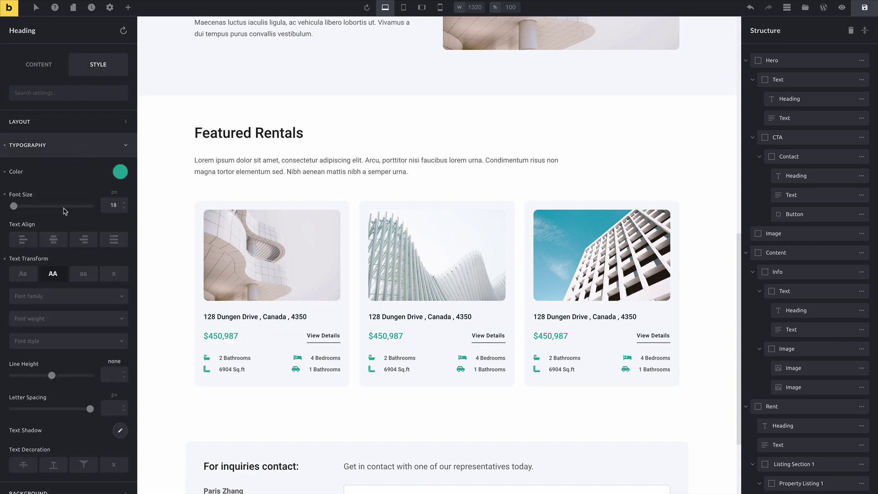
left_click(118, 172)
left_click(117, 214)
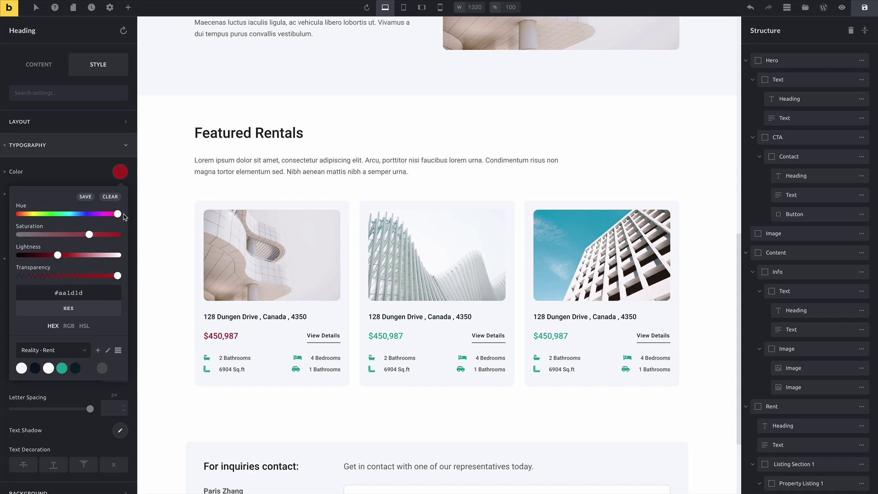
left_click_drag(90, 235, 120, 234)
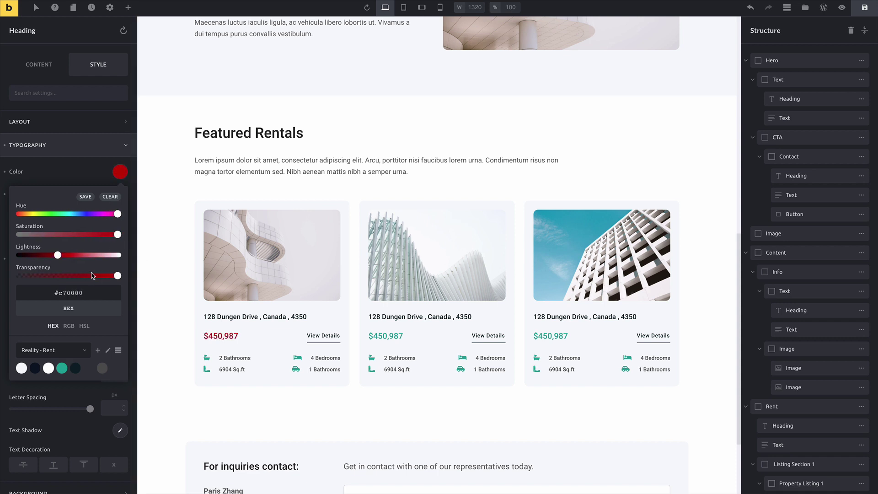
Step: Copy the red price heading styles onto the second and third card prices
right_click(219, 338)
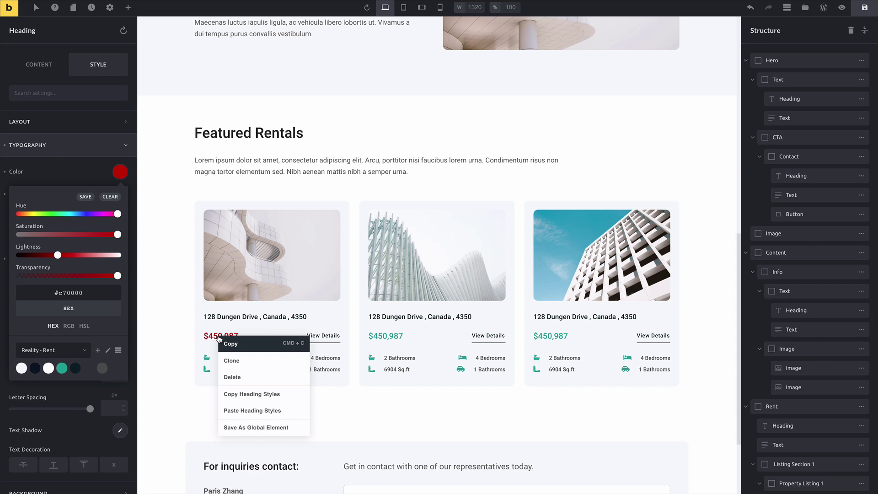
left_click(251, 394)
left_click(383, 335)
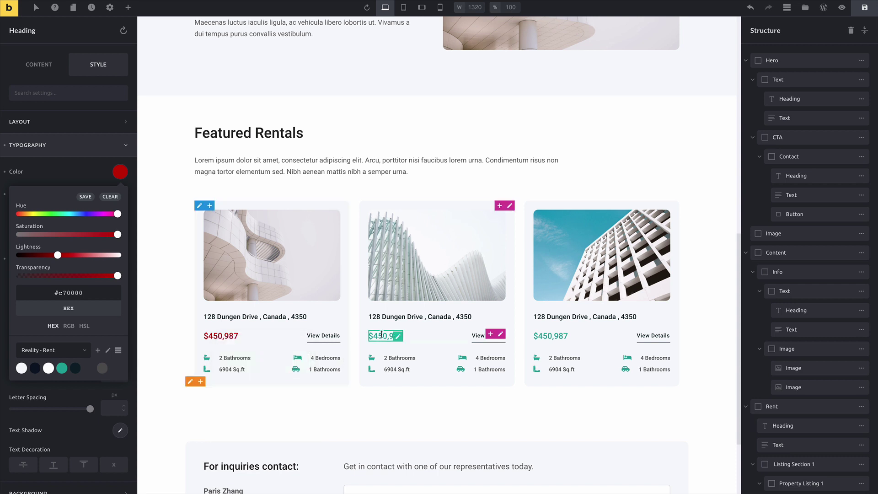
right_click(381, 335)
left_click(425, 392)
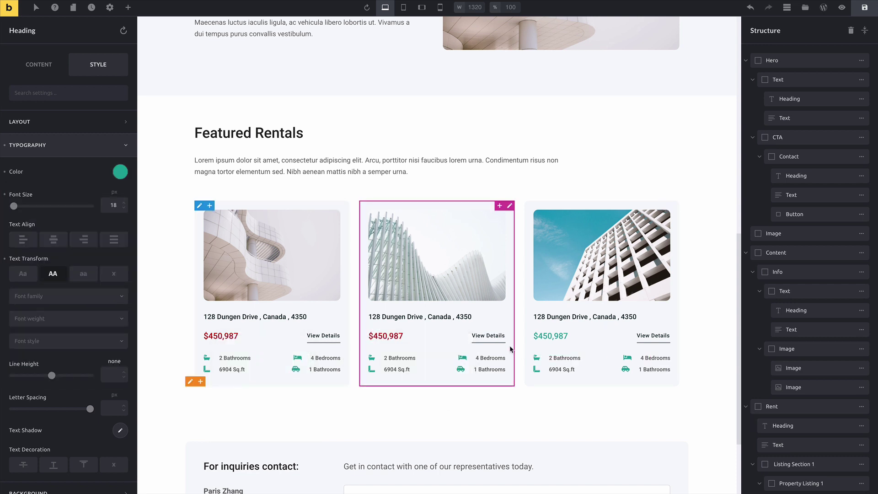
left_click(547, 336)
right_click(547, 338)
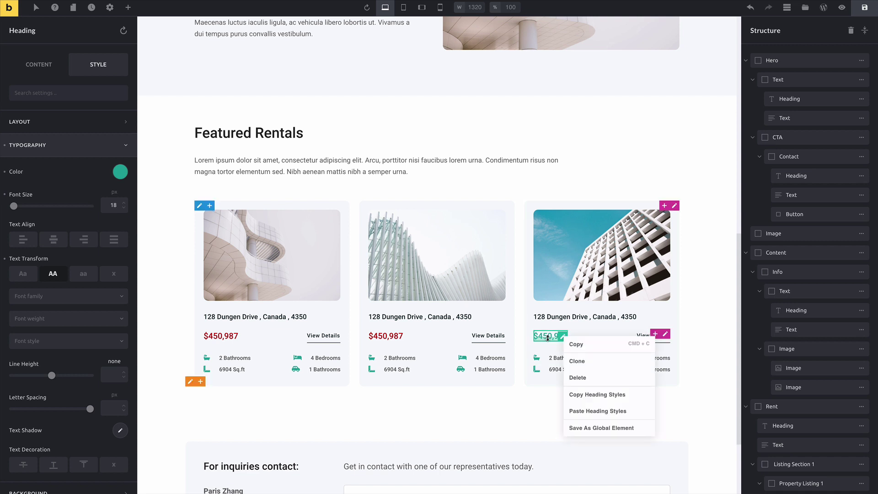
left_click(597, 410)
scroll(577, 390, "down", 4)
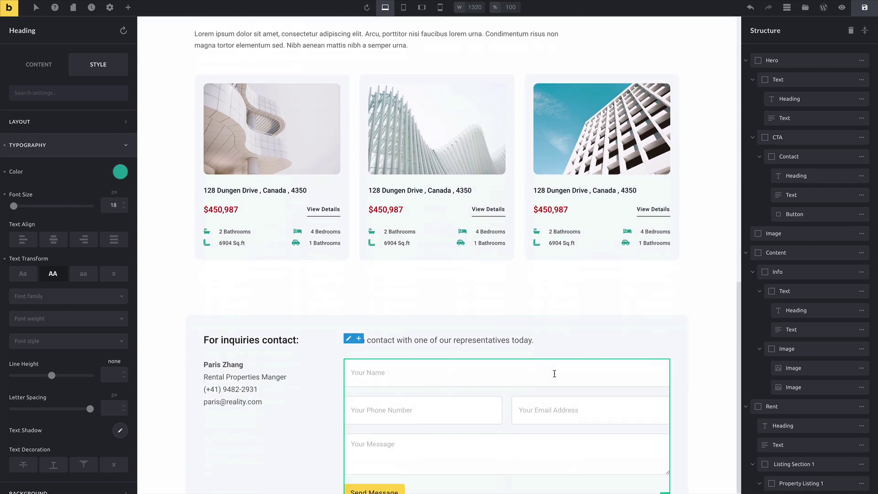
scroll(554, 373, "down", 1)
Step: Give the inquiries contact section a dark navy #071225 background
left_click(642, 291)
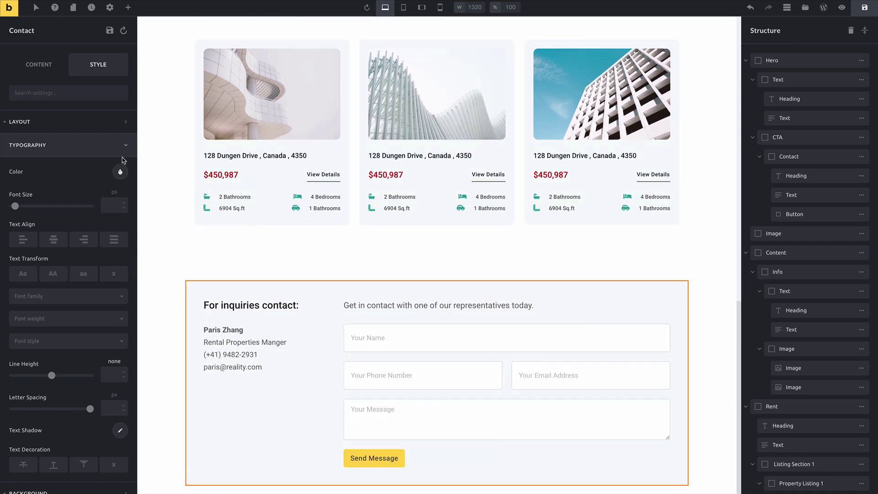
left_click(71, 121)
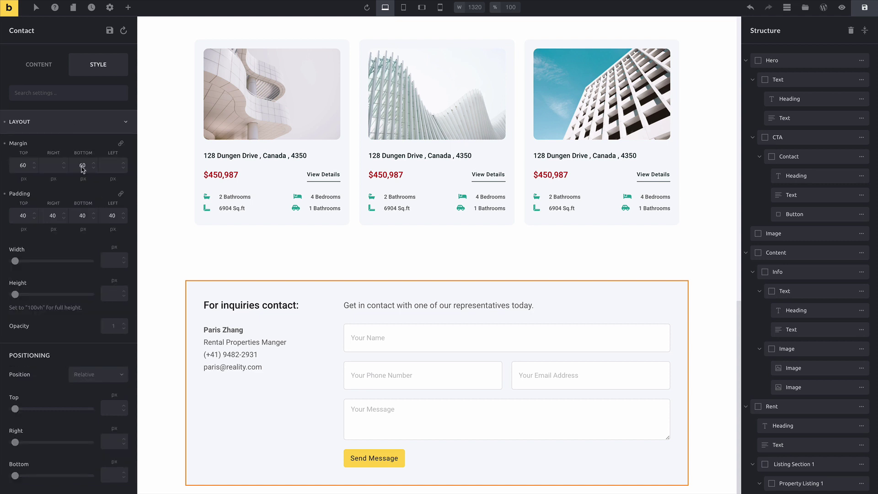
left_click(66, 121)
left_click(82, 169)
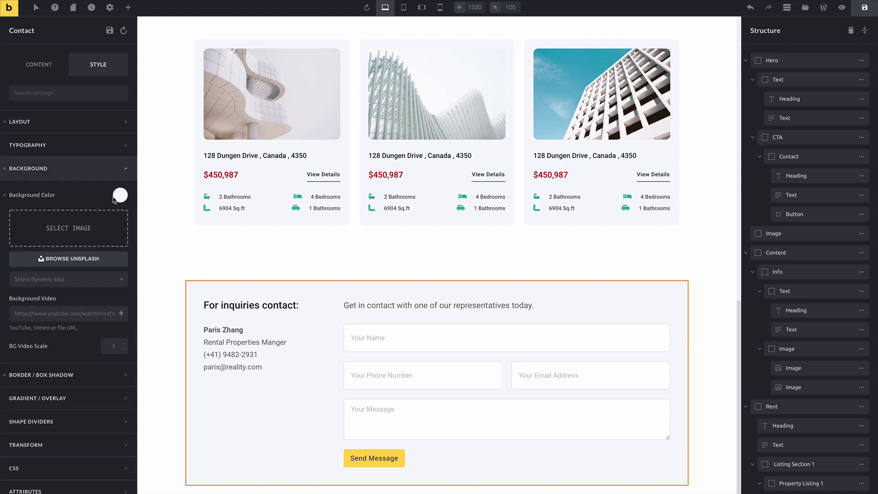
left_click(120, 195)
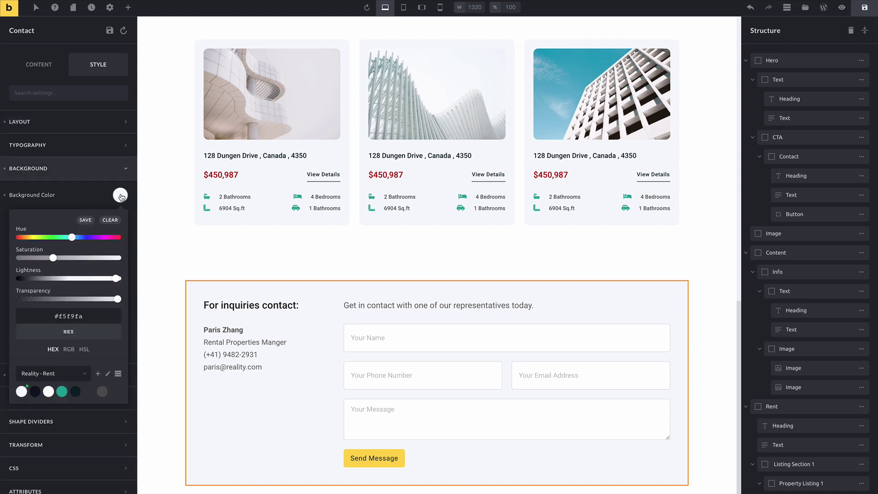
left_click(35, 392)
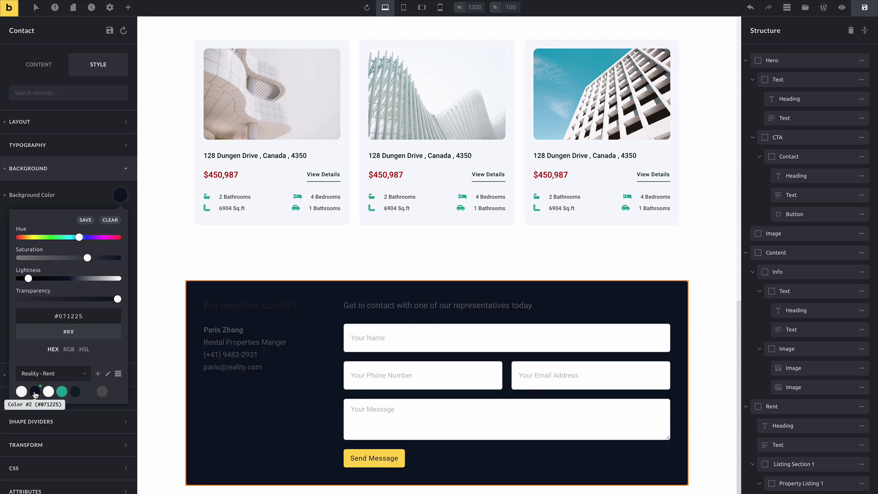
Step: Make the For inquiries heading white (#ffffff) and save the page
left_click(261, 306)
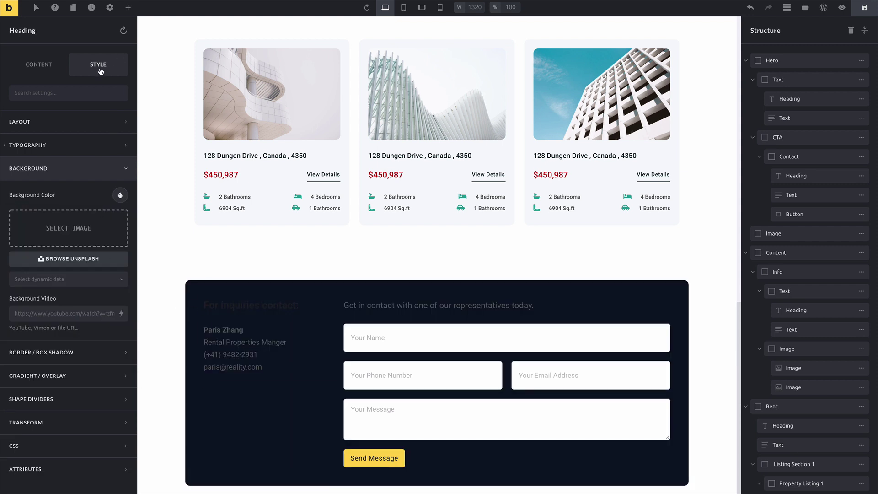
left_click(69, 145)
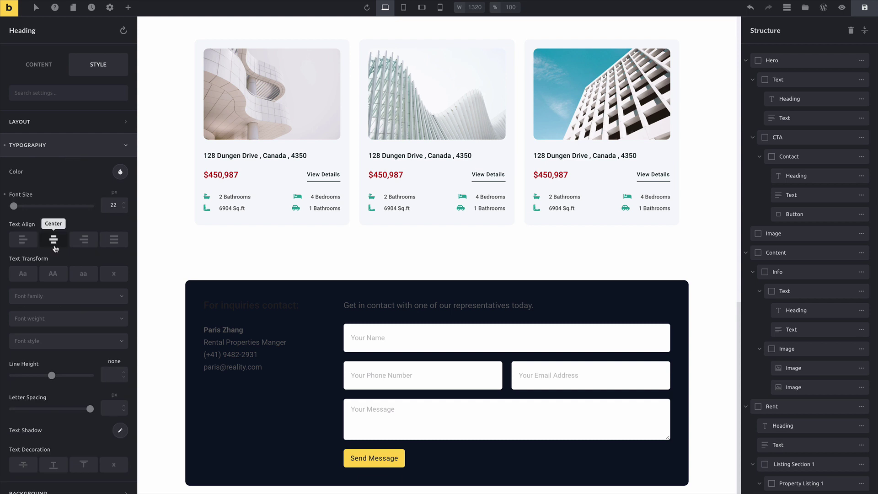
left_click(120, 173)
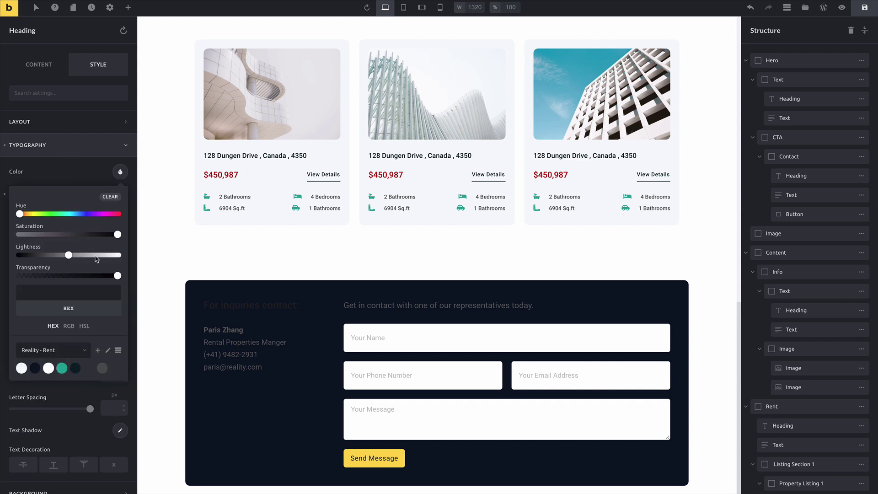
left_click(117, 255)
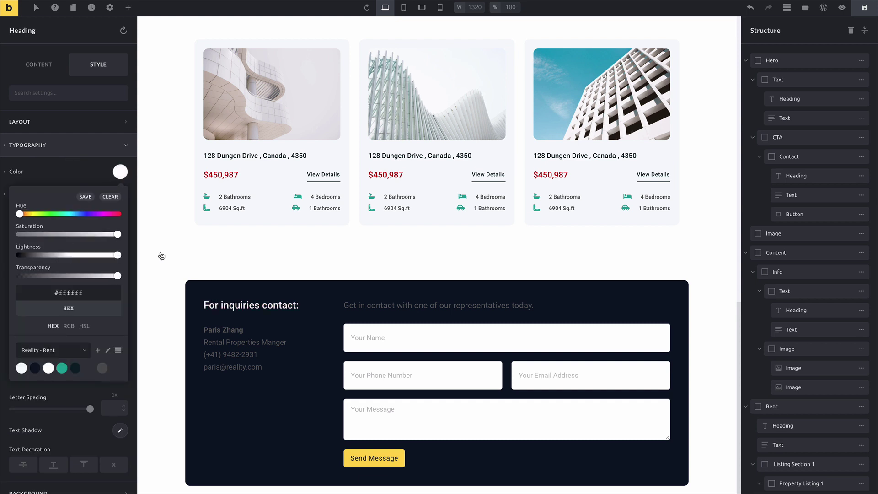
left_click(865, 7)
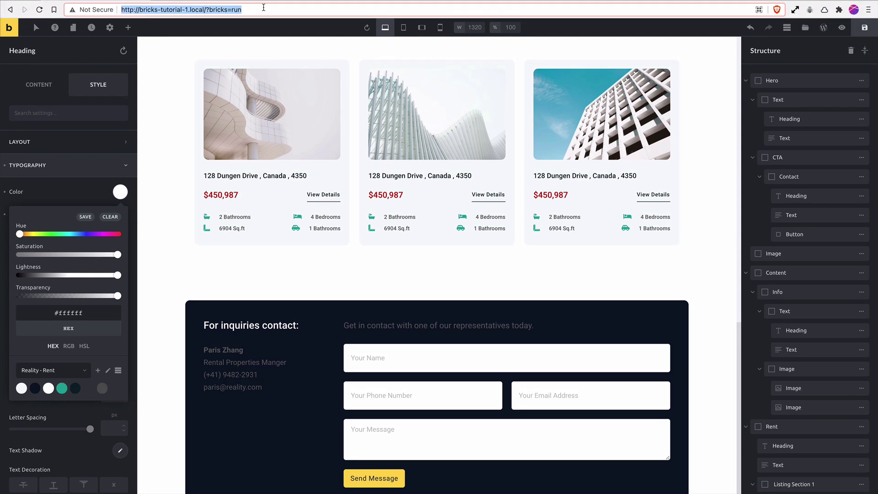
Step: Load the site in a private window, removing the wp-login path to reach the homepage
key("super+c")
key("super+shift+n")
key("super+v")
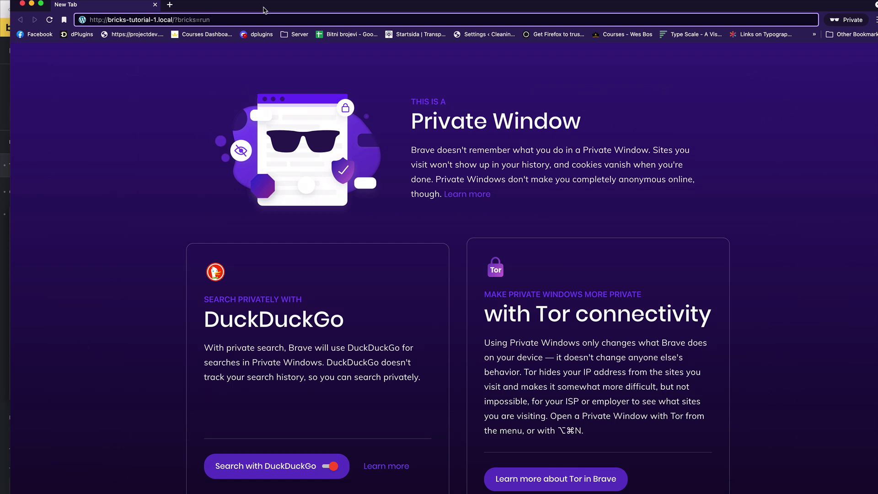
key("Return")
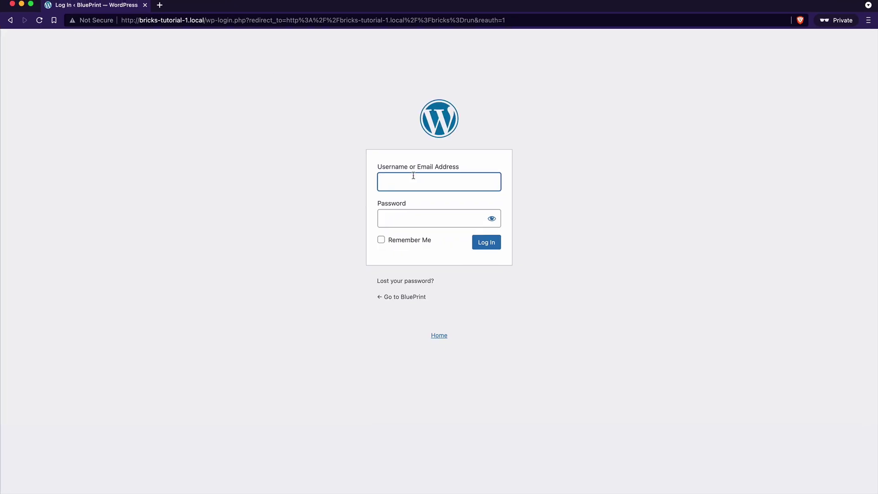
left_click(207, 20)
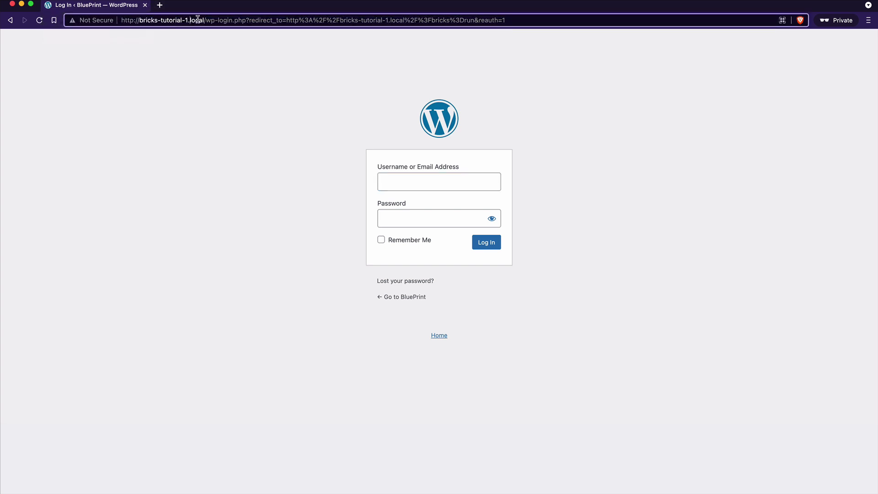
left_click_drag(206, 21, 585, 22)
key("BackSpace")
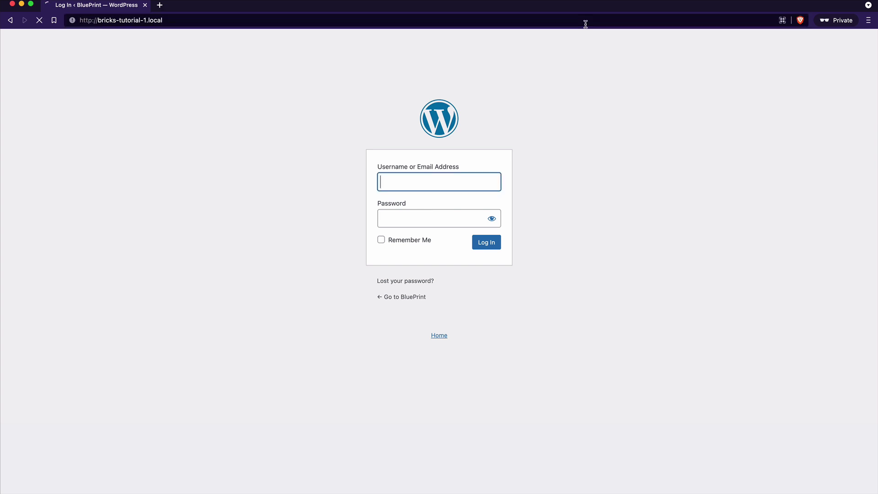
key("Return")
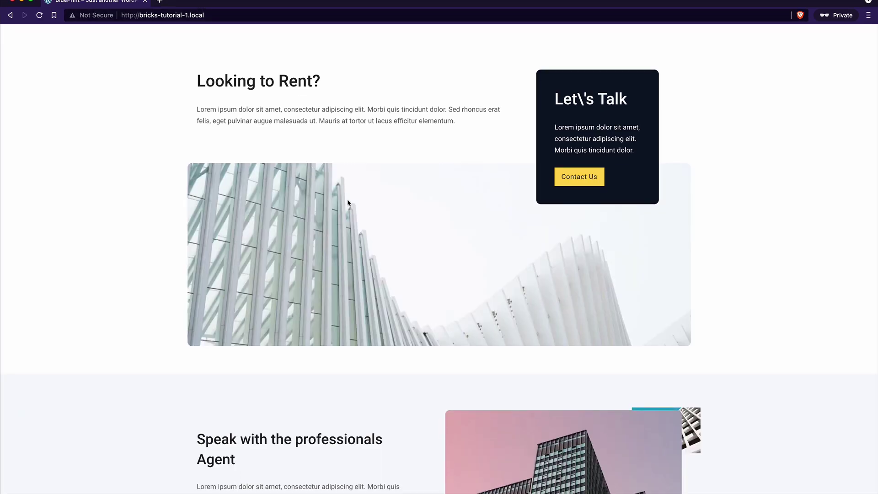
scroll(427, 243, "down", 5)
scroll(428, 244, "down", 5)
scroll(428, 243, "down", 5)
scroll(428, 242, "down", 5)
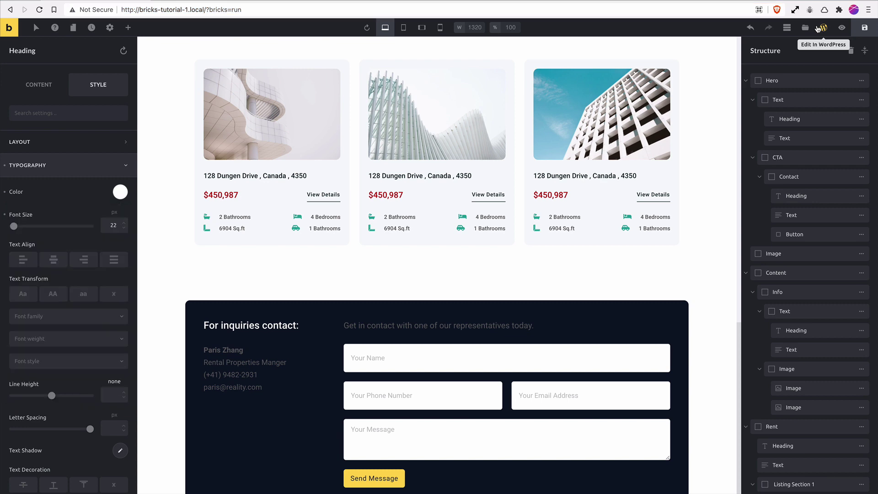
Step: Leave the builder and copy the preview link from Aether > Sandbox
left_click(821, 29)
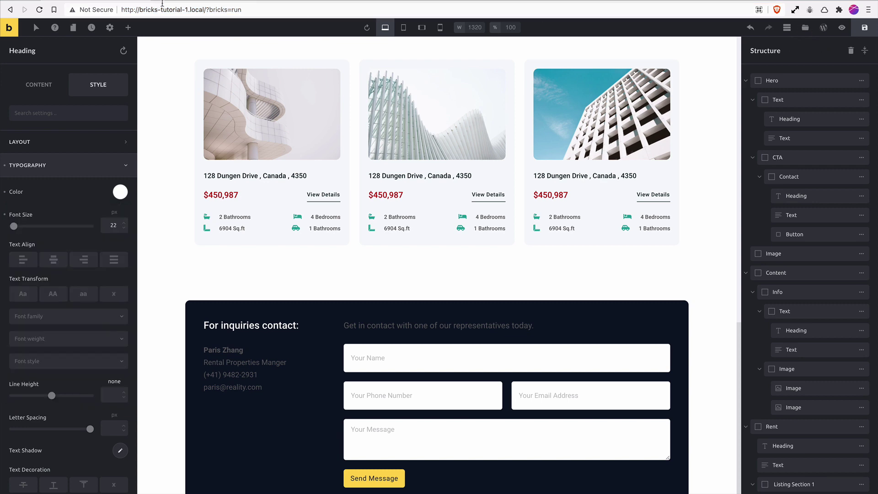
left_click(14, 33)
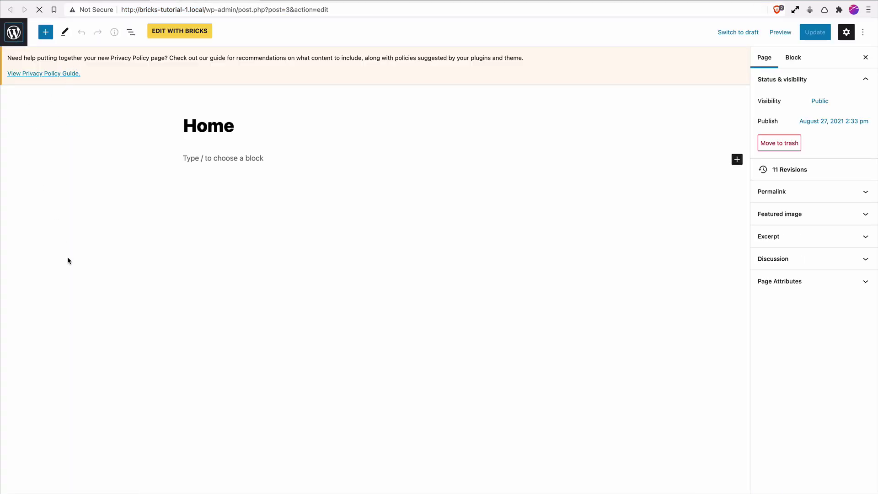
left_click(94, 303)
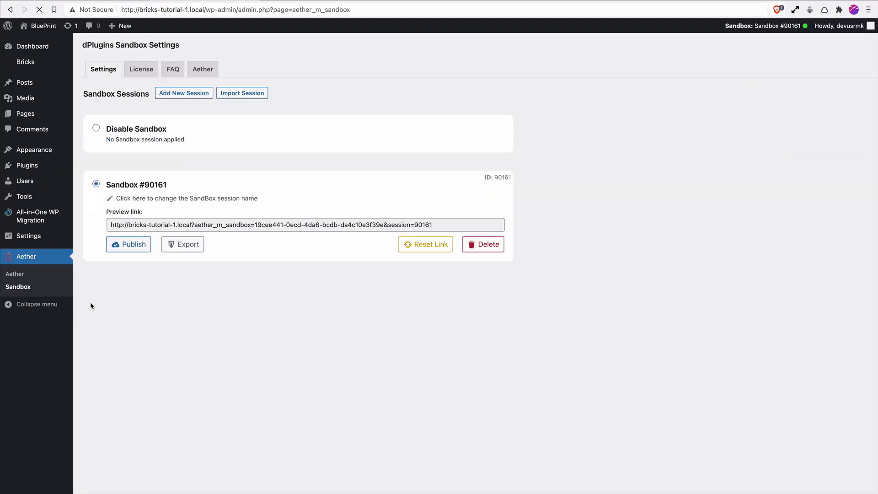
left_click(305, 224)
right_click(379, 227)
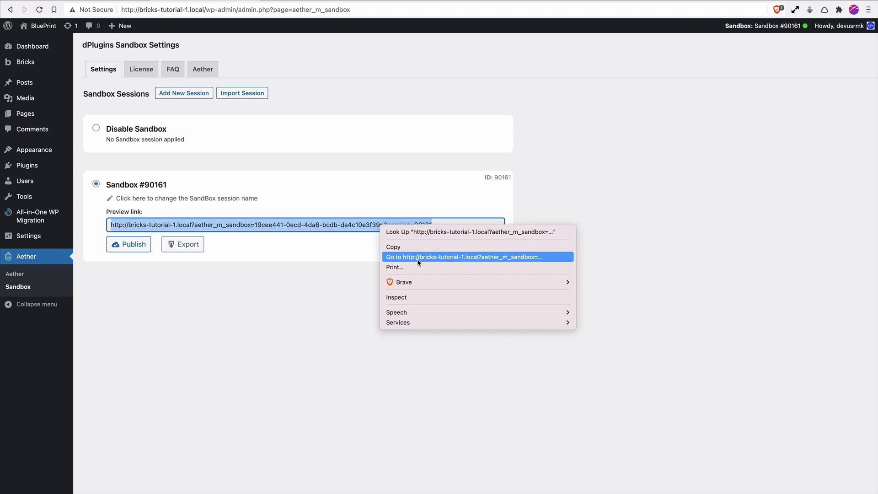
left_click(394, 247)
Step: Load the copied sandbox preview link in a new private window
key("super+shift+n")
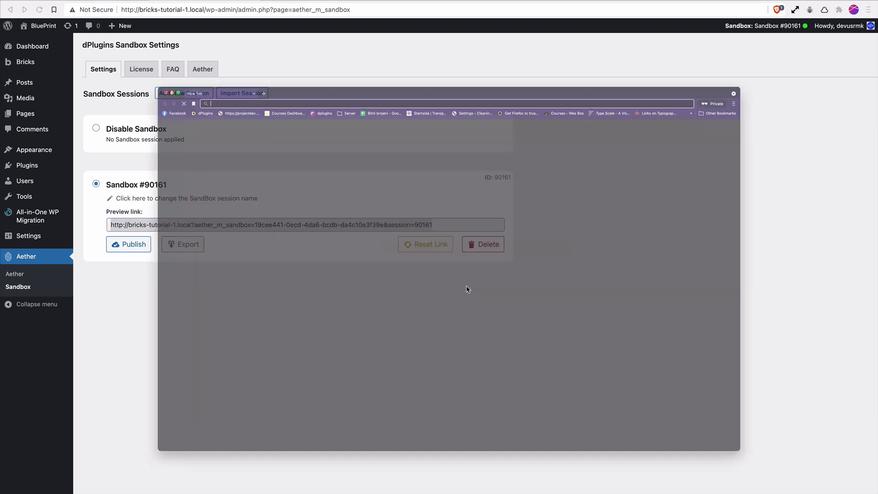
key("super+v")
key("Return")
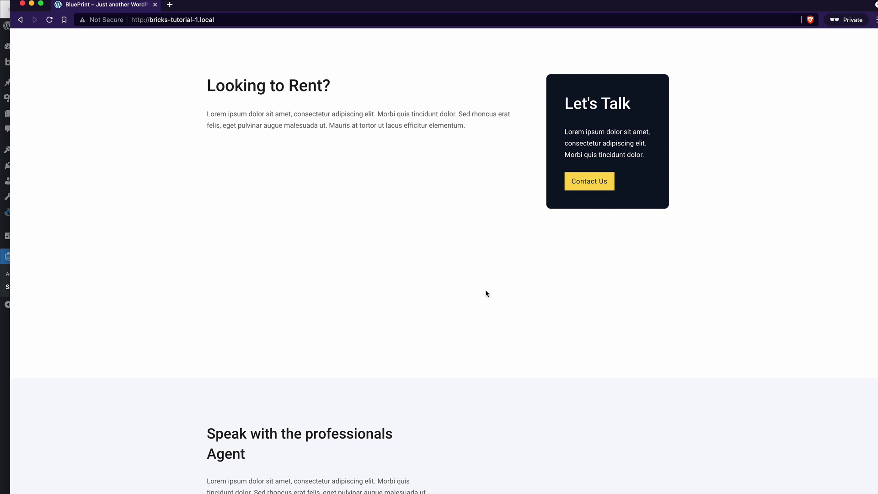
scroll(540, 169, "down", 4)
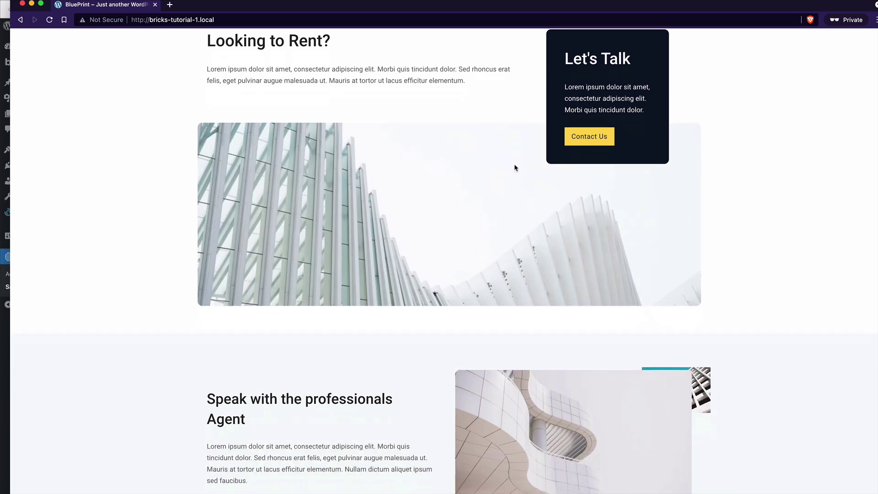
scroll(514, 163, "down", 4)
scroll(545, 248, "down", 2)
scroll(556, 227, "down", 4)
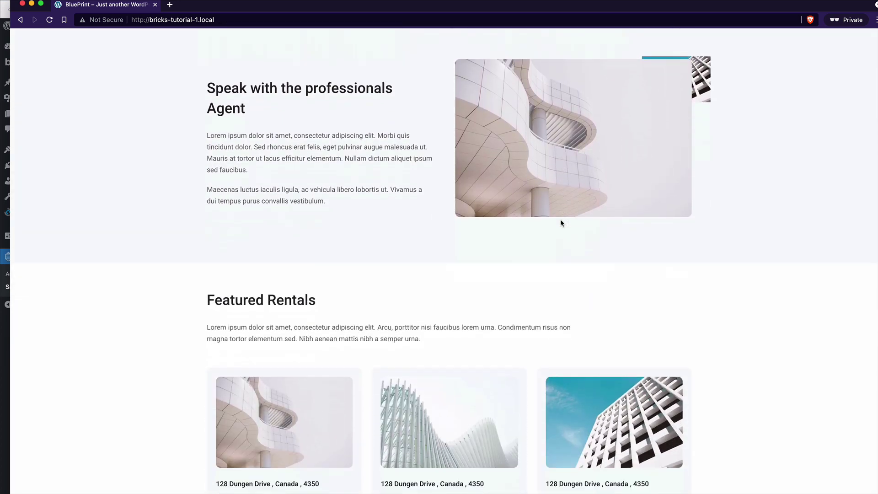
scroll(560, 218, "down", 4)
scroll(562, 216, "down", 3)
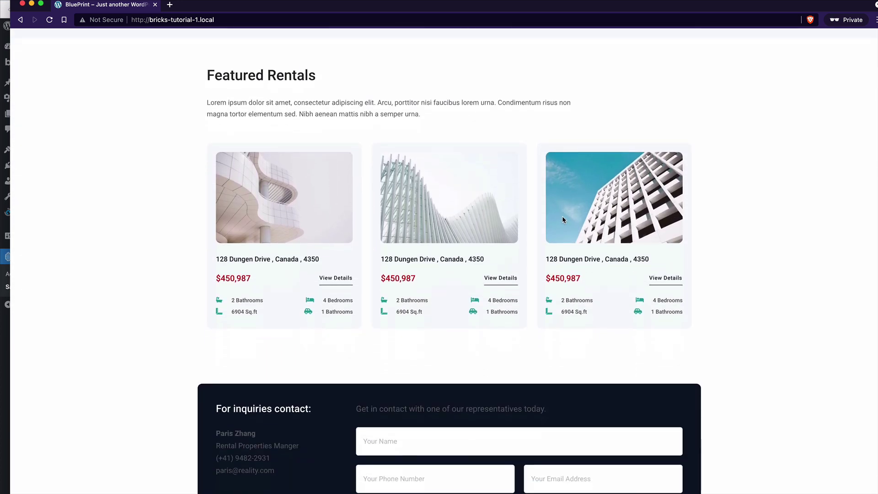
Step: Check the red $450,987 price in the sandbox preview, then close the preview window
double_click(227, 278)
scroll(446, 263, "down", 3)
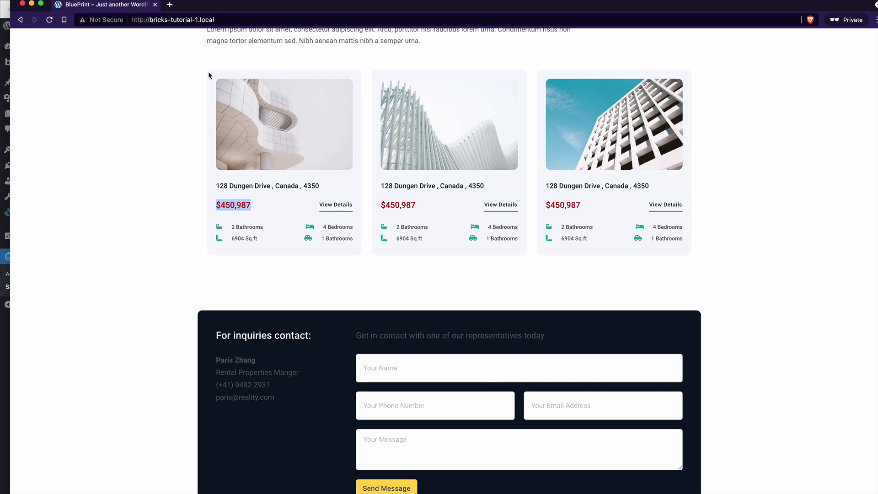
left_click(155, 5)
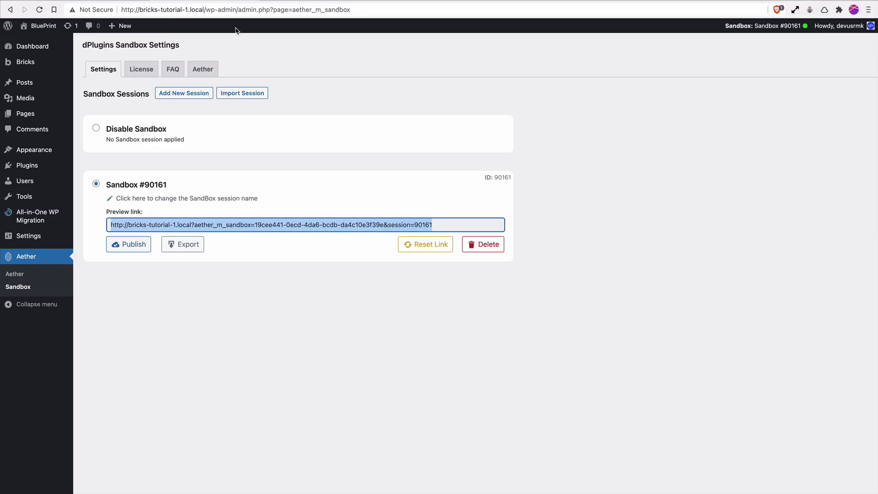
Step: Publish the sandbox session and confirm with OK
left_click(130, 245)
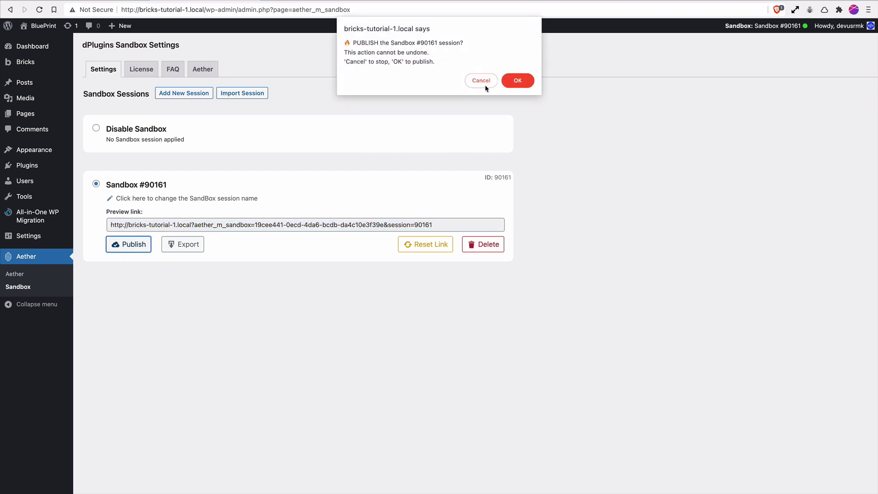
left_click(517, 81)
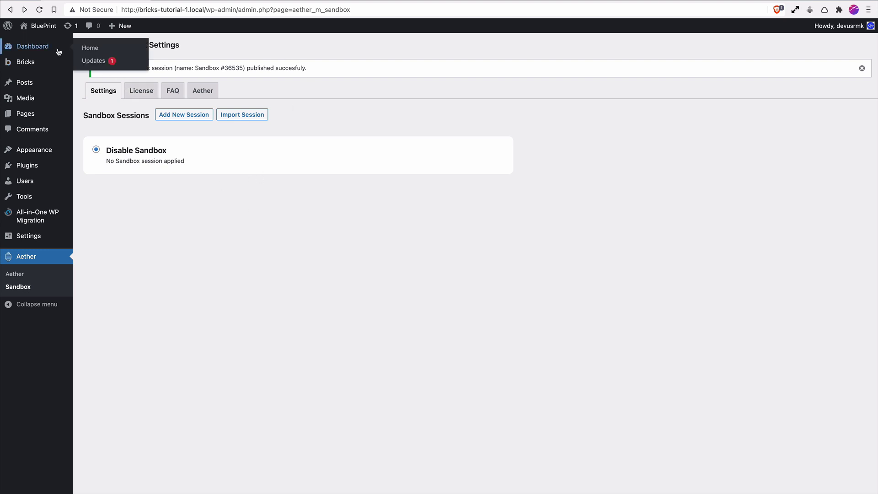
Step: Visit the live site, then reload its copied address in a new private window
mouse_move(40, 25)
left_click(33, 42)
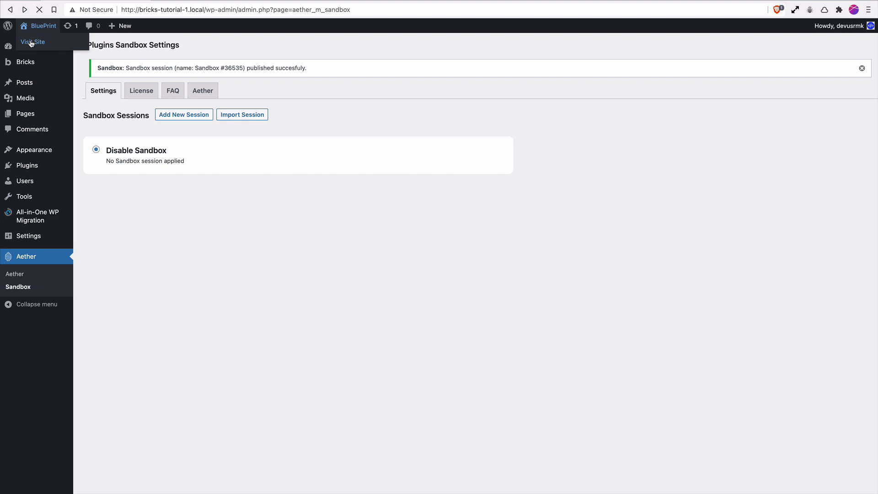
scroll(334, 154, "down", 5)
scroll(334, 154, "down", 5)
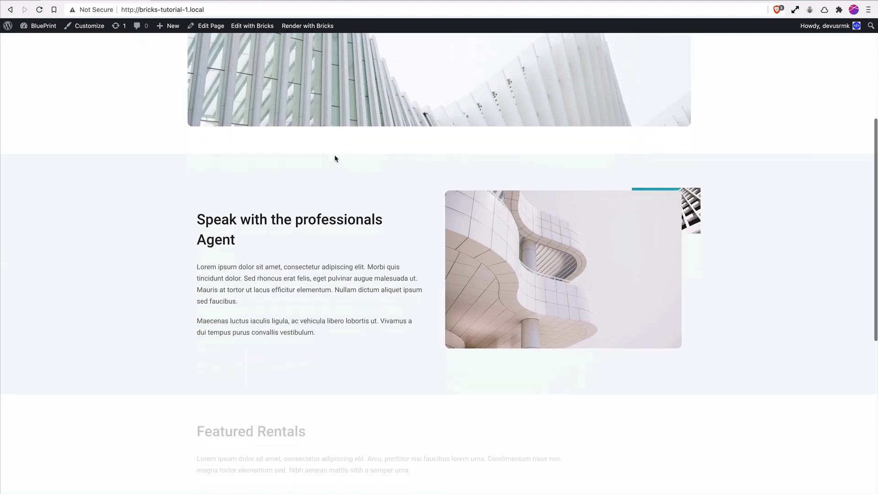
scroll(334, 155, "down", 5)
scroll(334, 154, "down", 5)
scroll(335, 158, "down", 1)
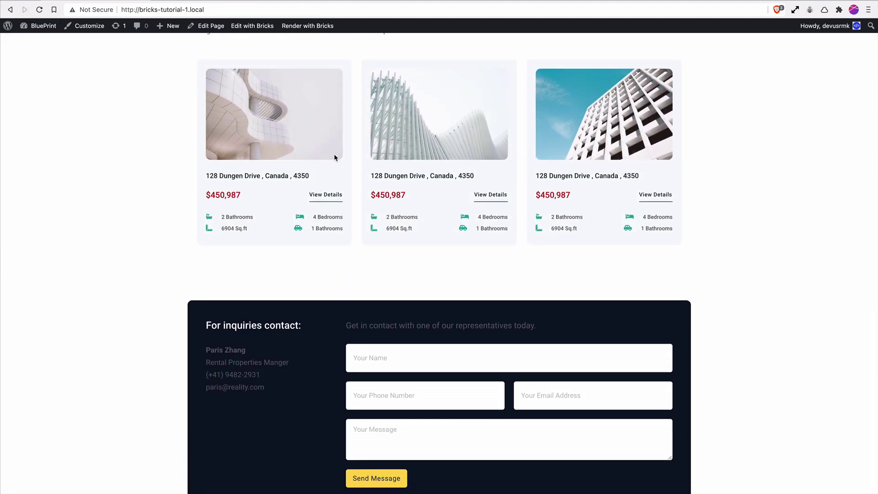
left_click(223, 10)
key("super+c")
key("super+shift+n")
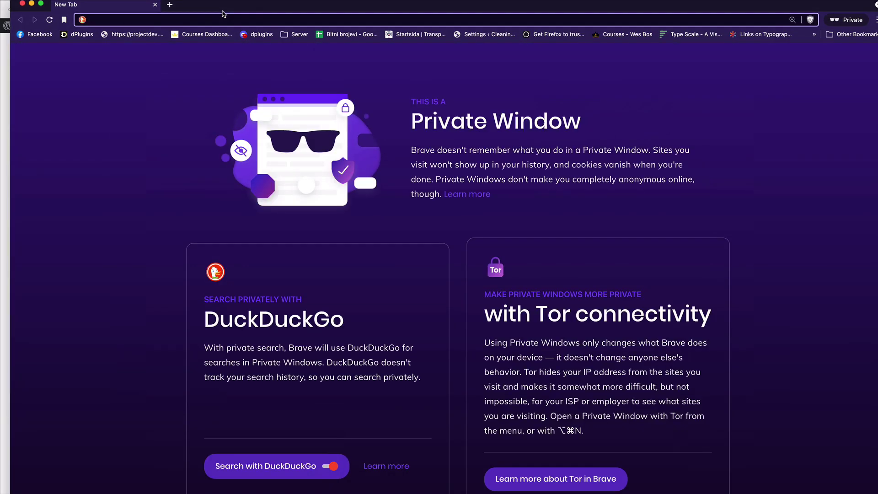
key("super+v")
key("Return")
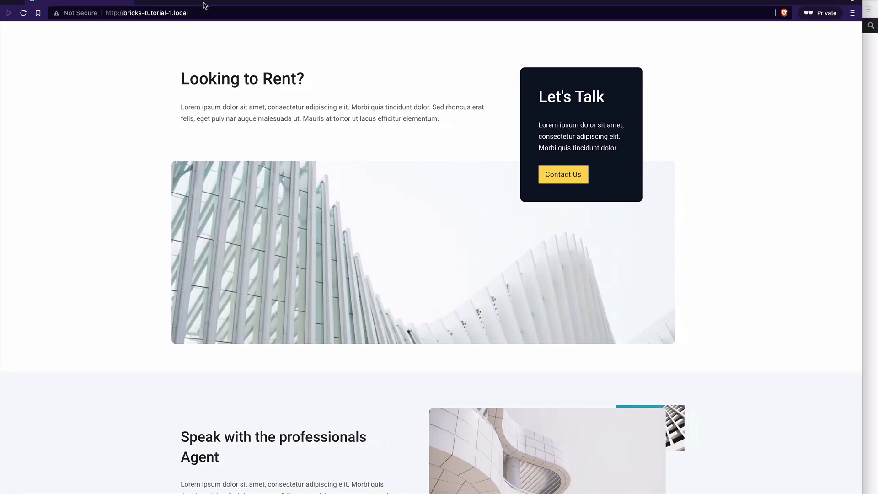
scroll(380, 173, "down", 5)
scroll(380, 173, "down", 5)
scroll(379, 173, "down", 3)
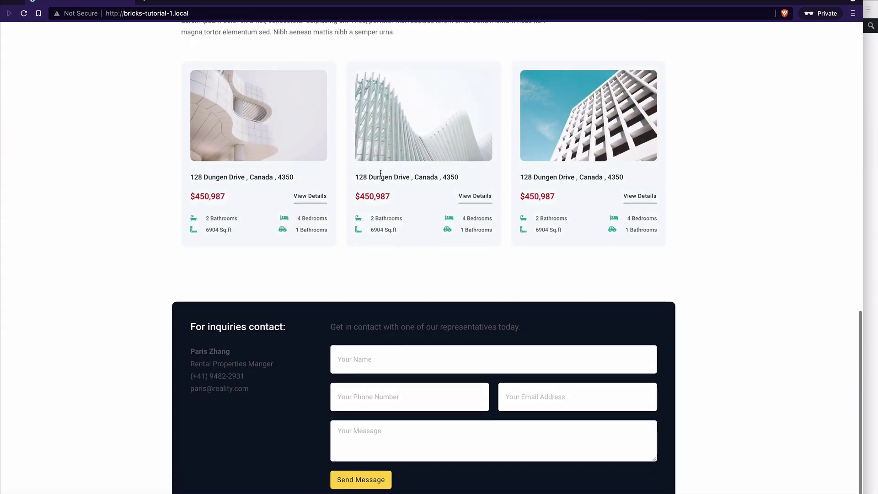